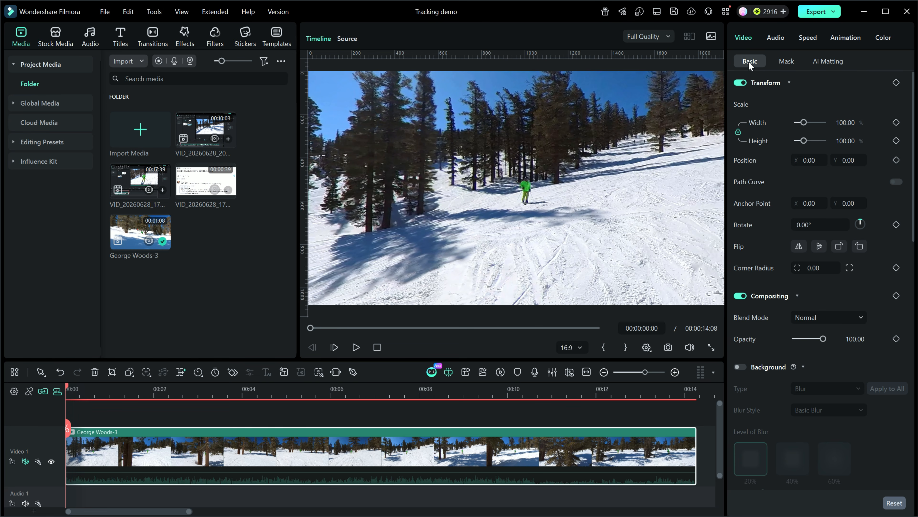
# Enable Motion Tracking for the skiing clip
pyautogui.scroll(-10, 915, 102)
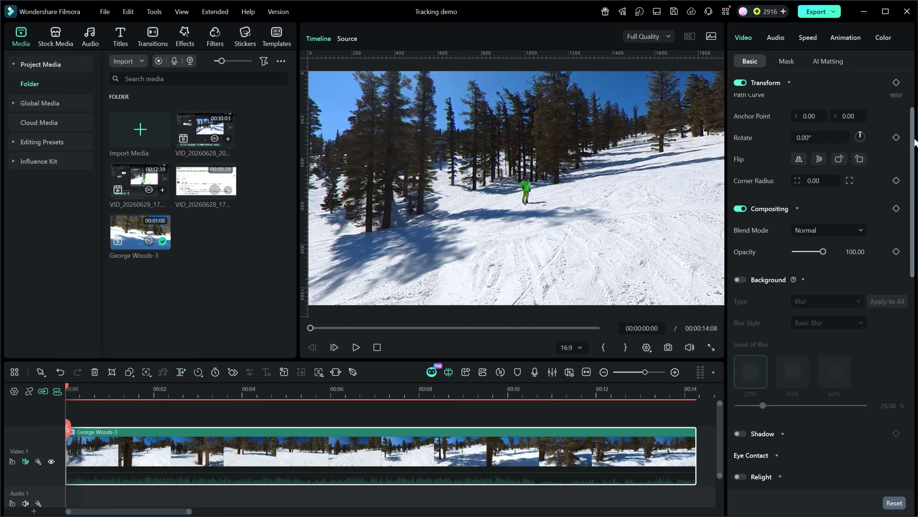
pyautogui.scroll(-2, 772, 403)
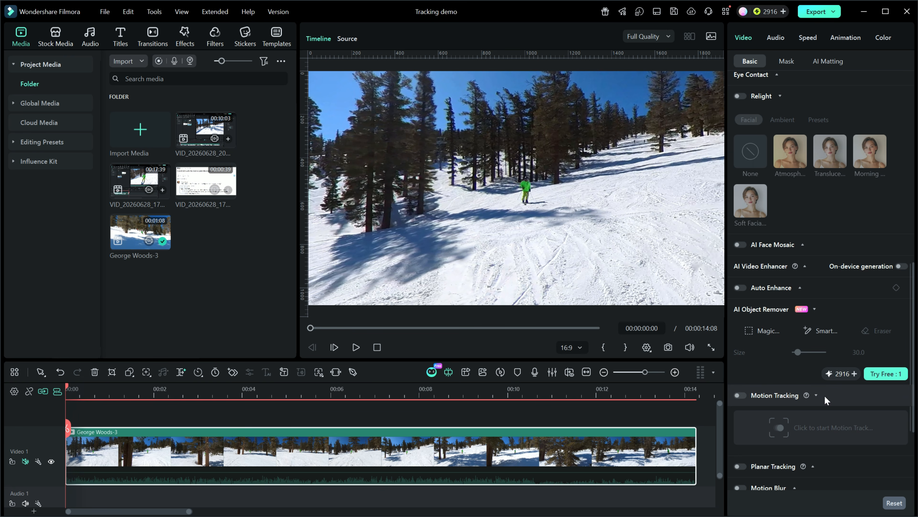
pyautogui.click(816, 395)
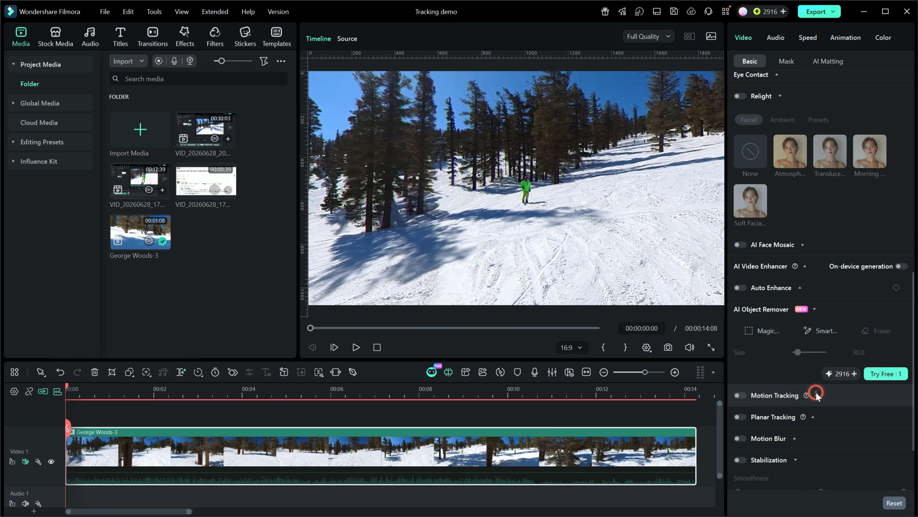
pyautogui.click(816, 394)
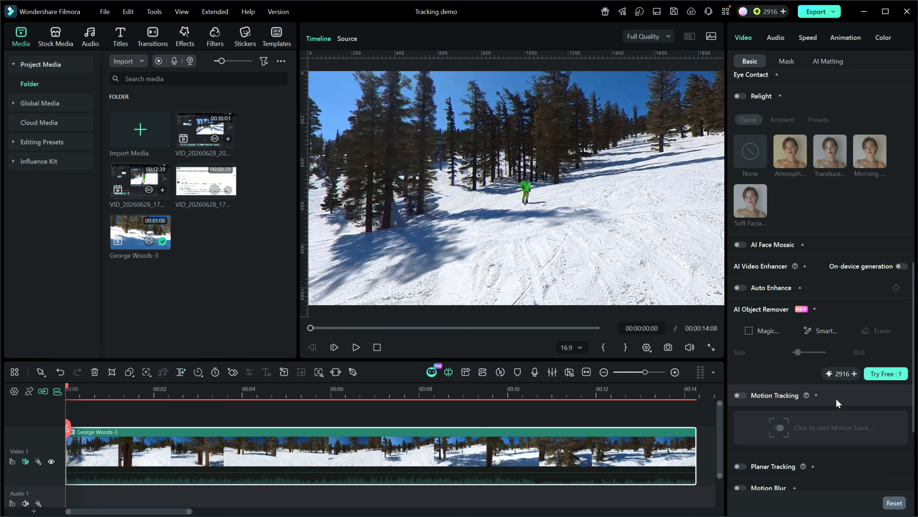
pyautogui.click(743, 394)
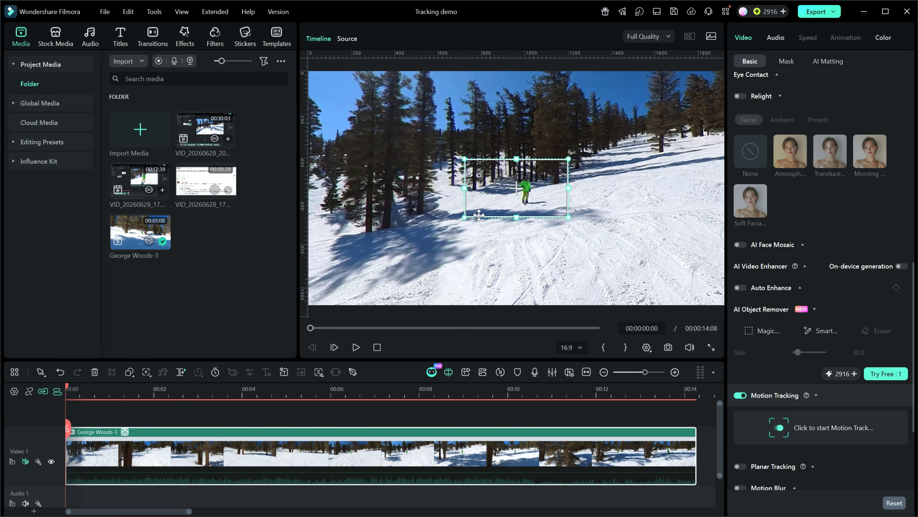
# Shrink the tracking box around the skier in green and start motion tracking
pyautogui.moveTo(569, 217); pyautogui.dragTo(536, 197)
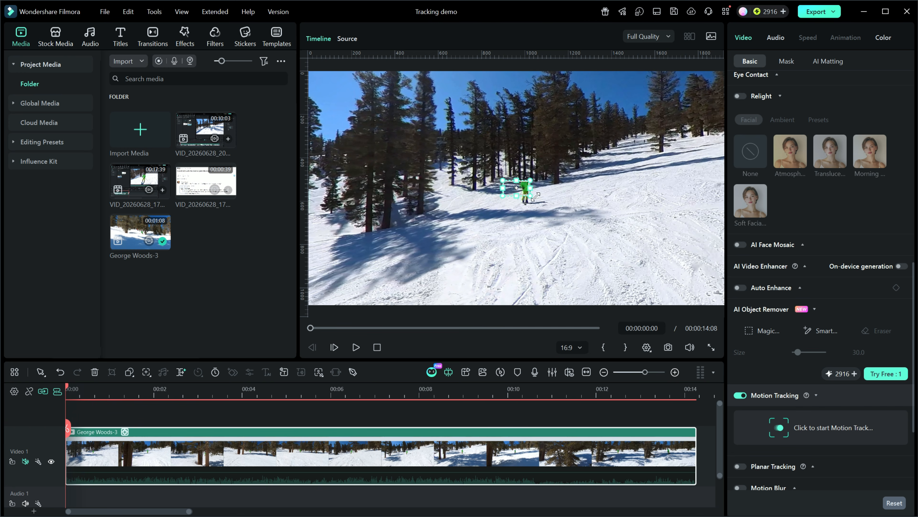
pyautogui.click(516, 188)
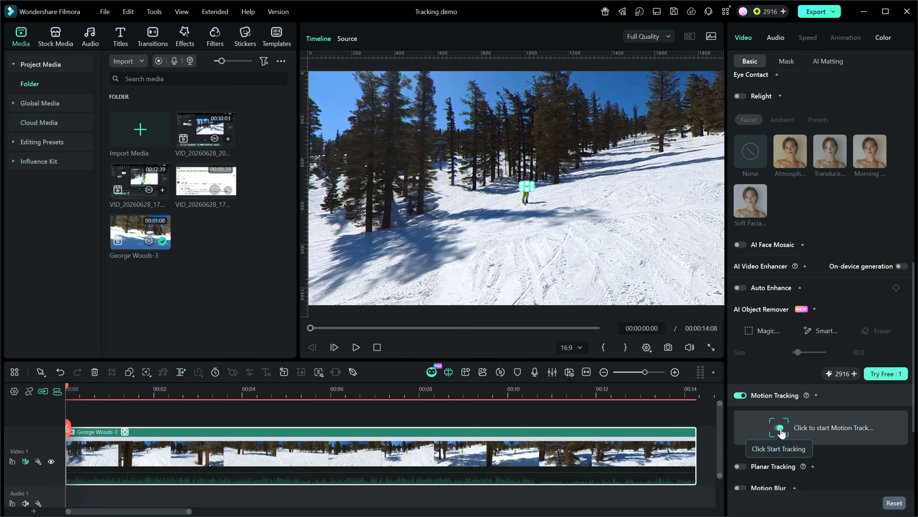
pyautogui.click(780, 427)
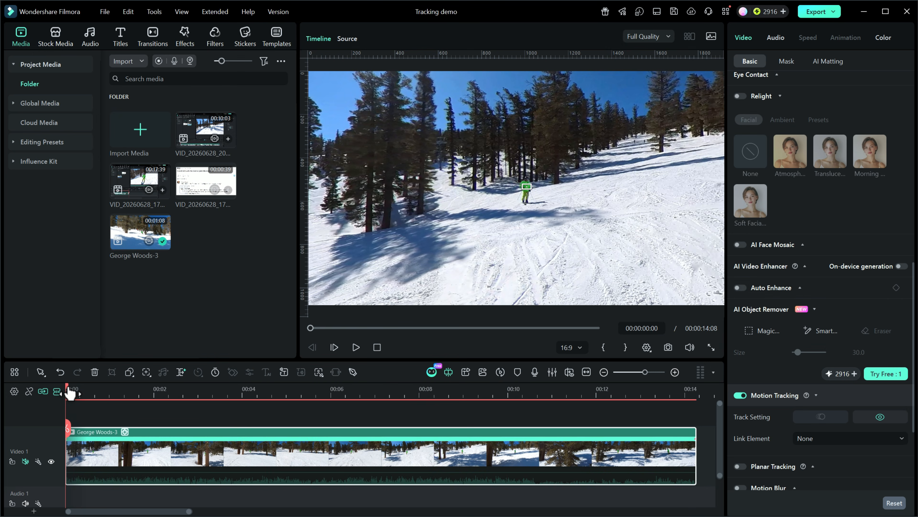
# At 00:00:03:10, reposition the tracking box onto the skier
pyautogui.moveTo(78, 390); pyautogui.dragTo(217, 446)
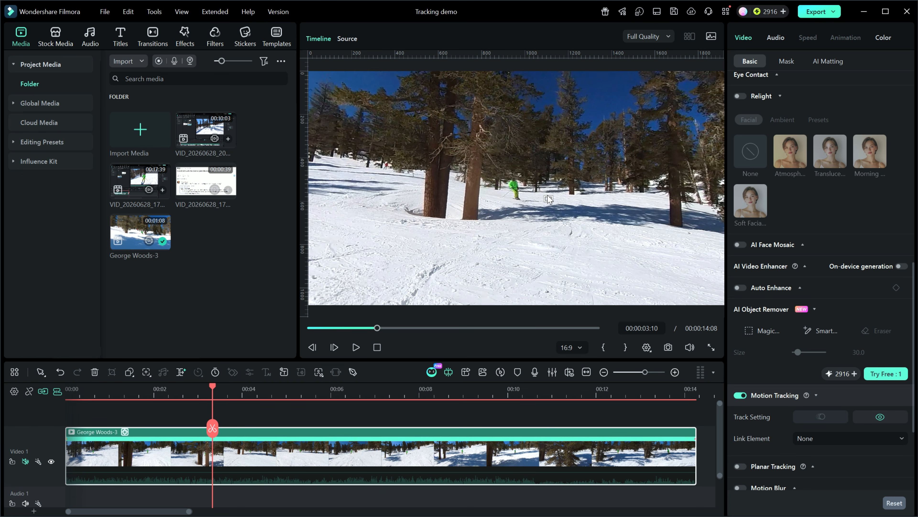
pyautogui.moveTo(547, 199); pyautogui.dragTo(515, 186)
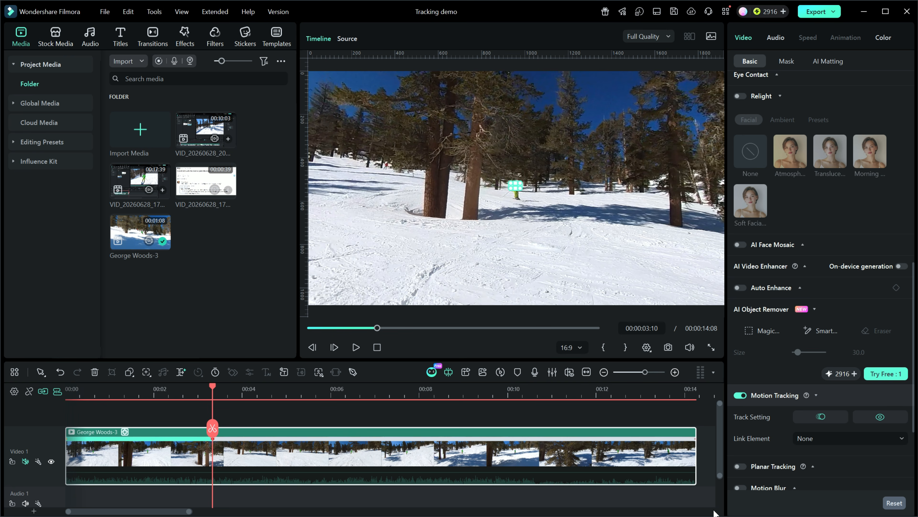
pyautogui.moveTo(803, 467)
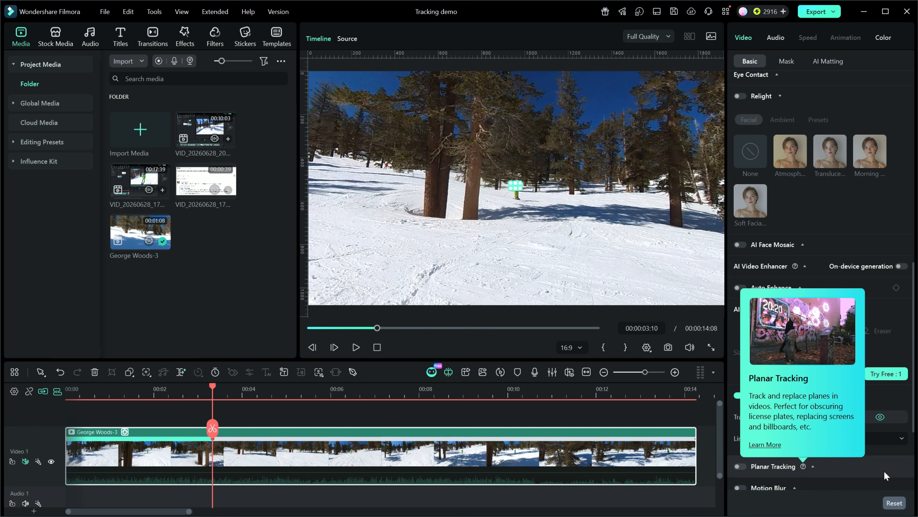
pyautogui.scroll(-4, 887, 314)
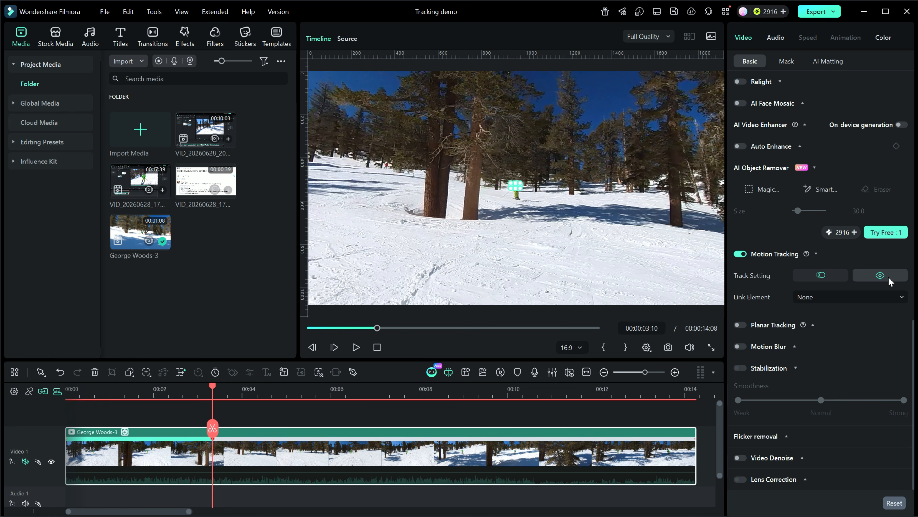
pyautogui.click(879, 276)
pyautogui.click(880, 277)
pyautogui.click(880, 277)
pyautogui.click(879, 277)
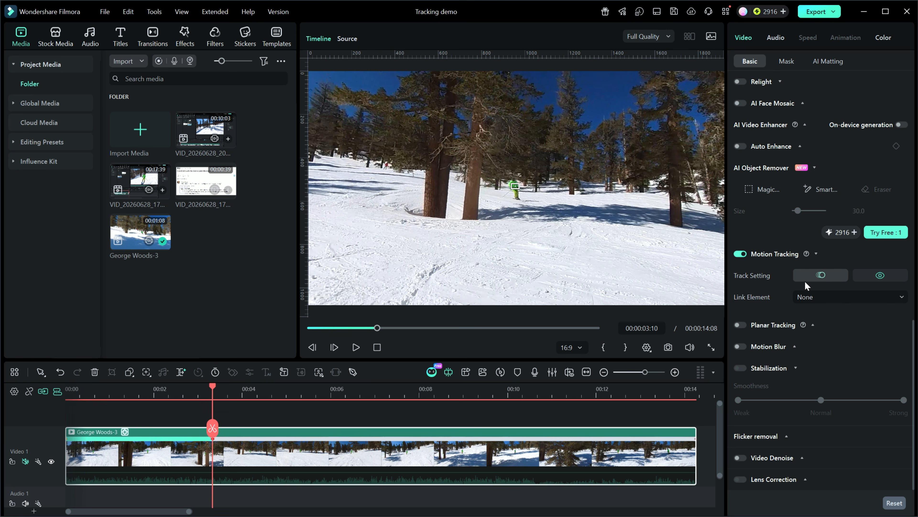
# Re-run motion tracking from 00:00:03:10
pyautogui.click(820, 274)
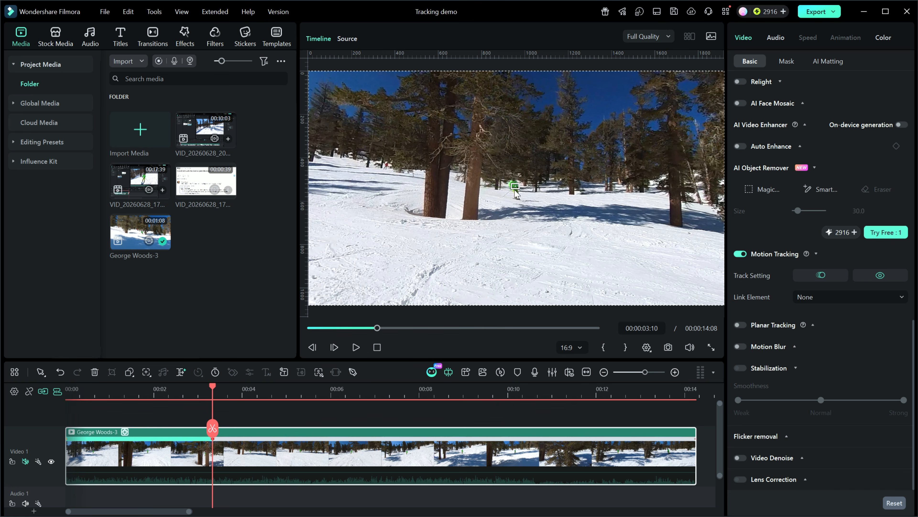
pyautogui.click(821, 279)
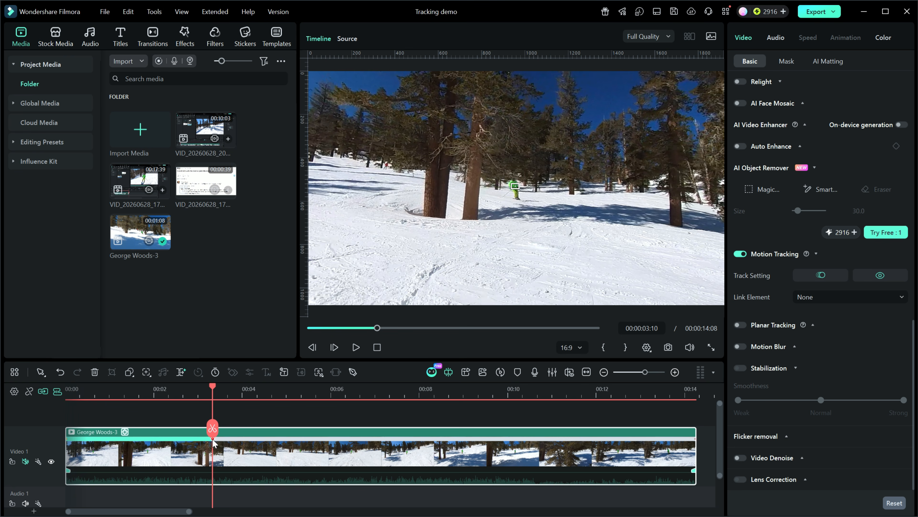
pyautogui.click(821, 276)
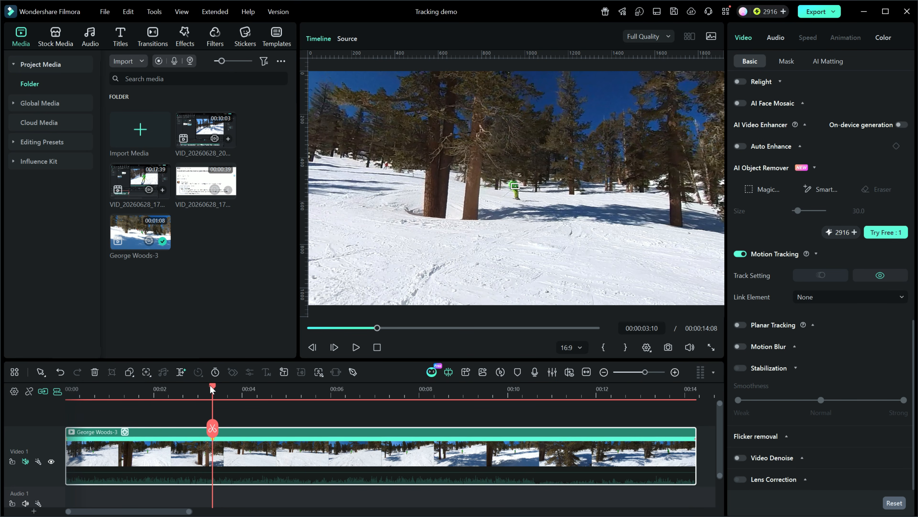
# At 00:00:11:20, reposition the tracking box onto the skier and re-run tracking
pyautogui.moveTo(213, 386); pyautogui.dragTo(589, 424)
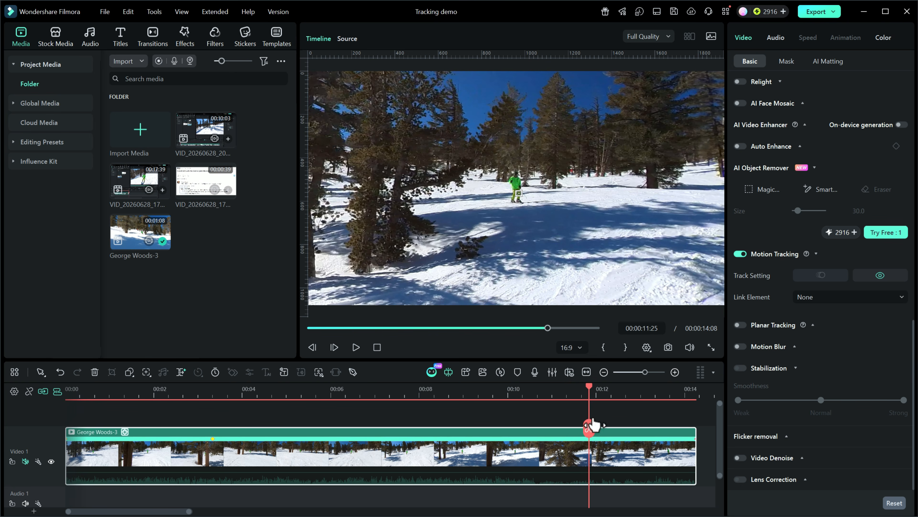
pyautogui.moveTo(592, 384); pyautogui.dragTo(678, 396)
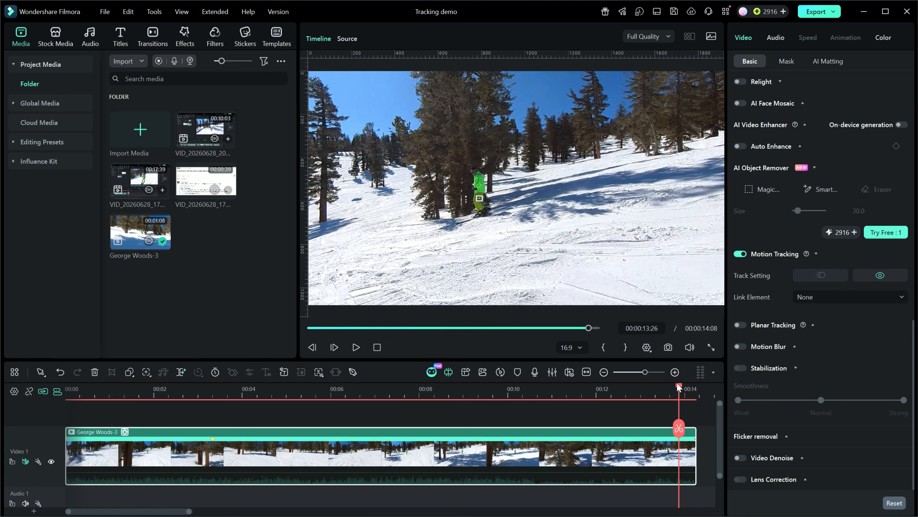
pyautogui.moveTo(676, 382); pyautogui.dragTo(585, 385)
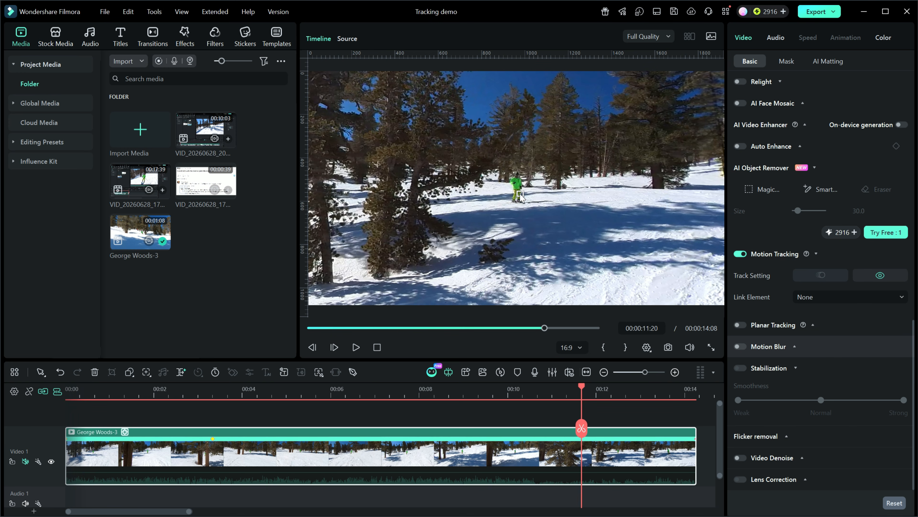
pyautogui.click(518, 186)
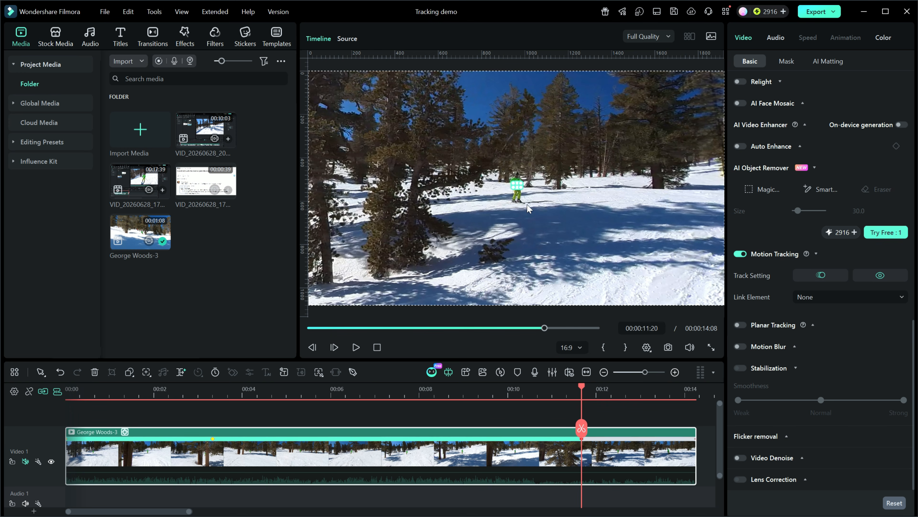
pyautogui.click(822, 277)
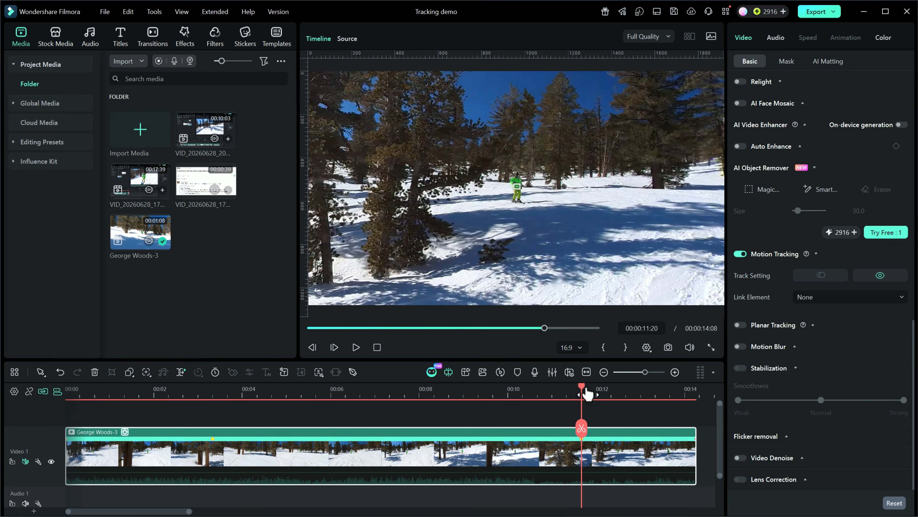
# From the clip start, link a mosaic element to the motion track
pyautogui.moveTo(585, 392); pyautogui.dragTo(51, 389)
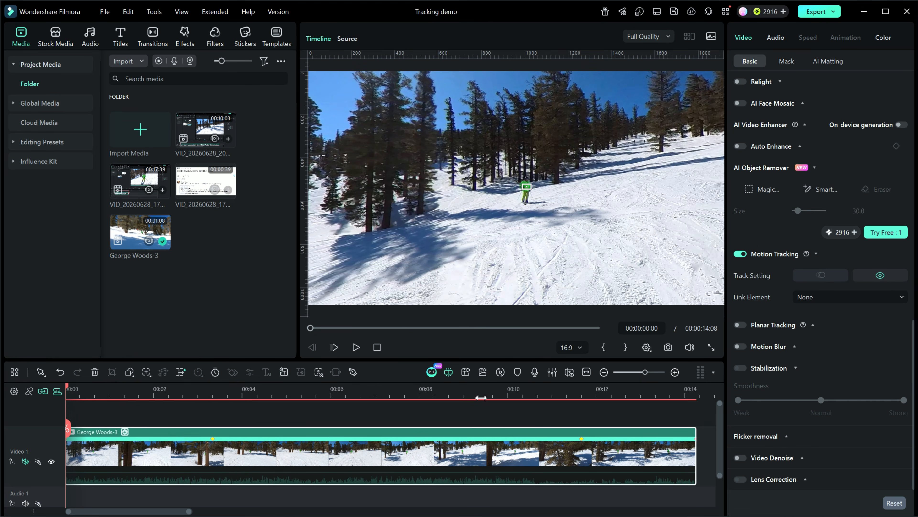
pyautogui.moveTo(803, 324)
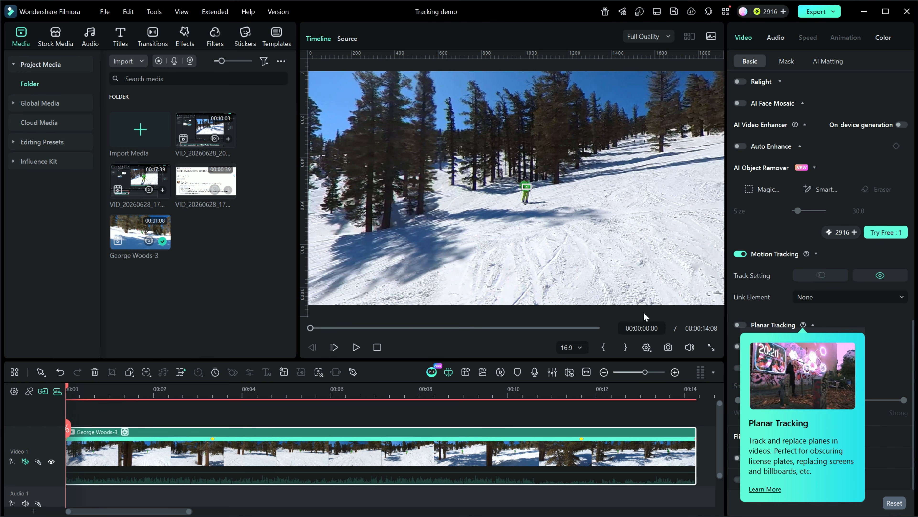
pyautogui.click(663, 278)
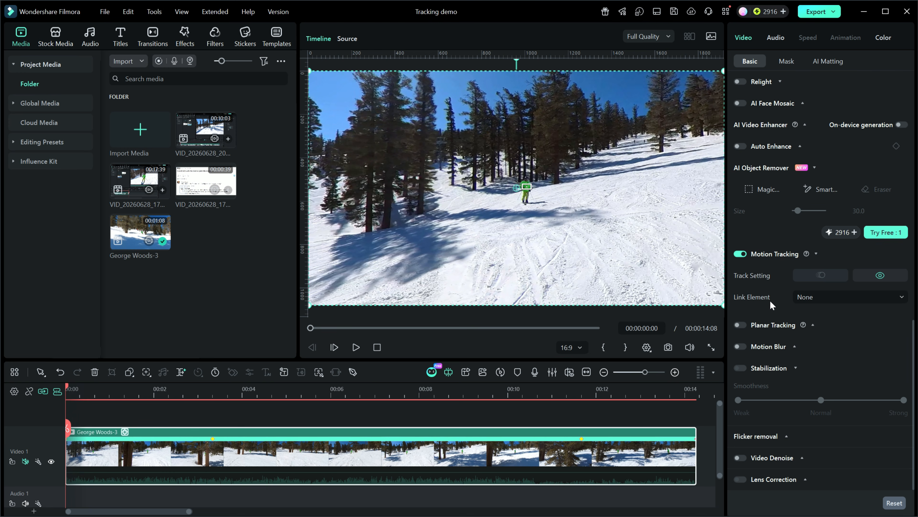
pyautogui.click(902, 298)
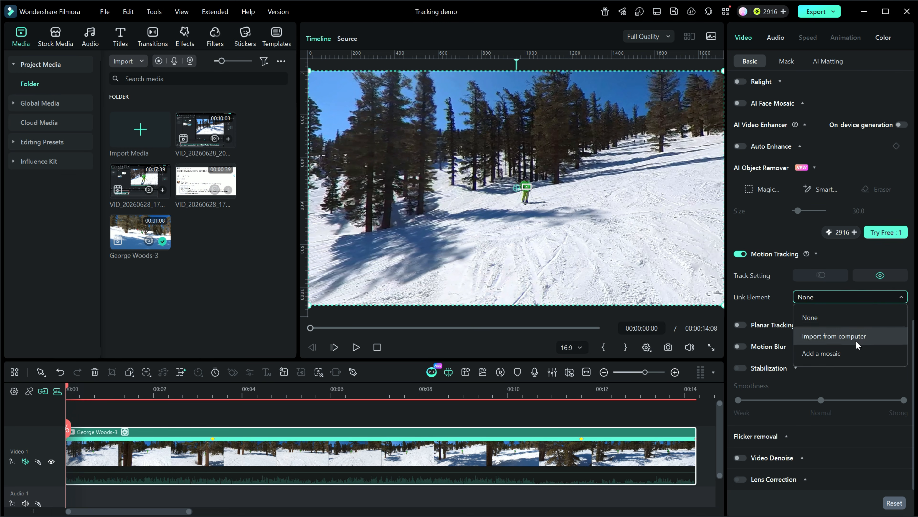
pyautogui.click(821, 353)
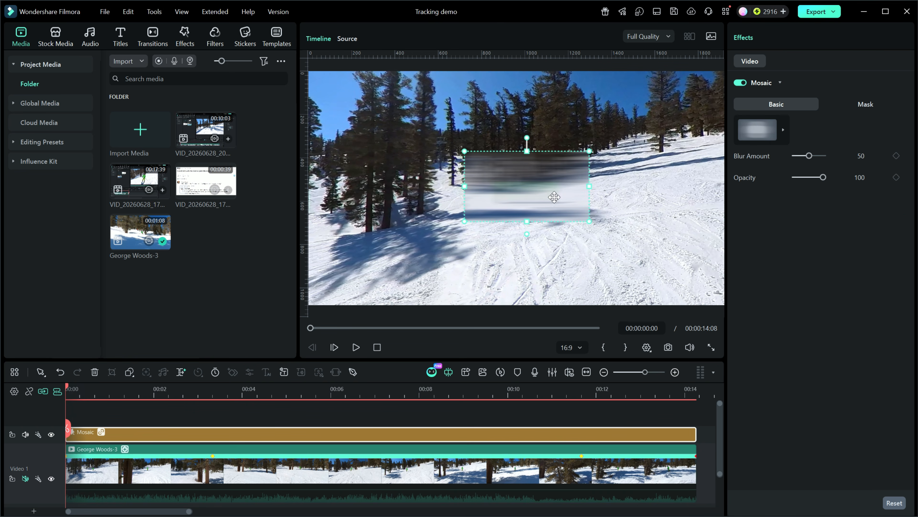
# Shrink the mosaic to a small box beside the skier and show the clip's tracking box
pyautogui.moveTo(465, 149)
pyautogui.mouseDown()
pyautogui.moveTo(520, 178)
pyautogui.moveTo(526, 191)
pyautogui.moveTo(533, 186)
pyautogui.mouseUp()
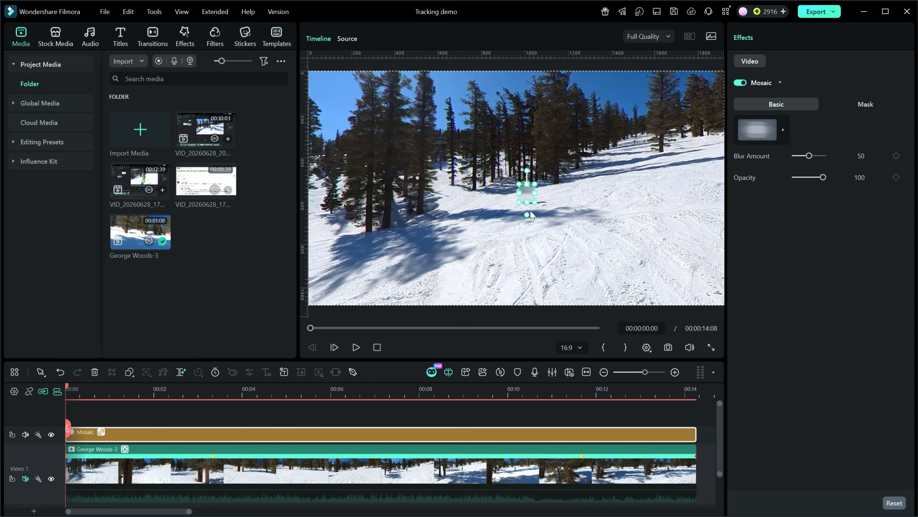
pyautogui.moveTo(527, 193); pyautogui.dragTo(564, 200)
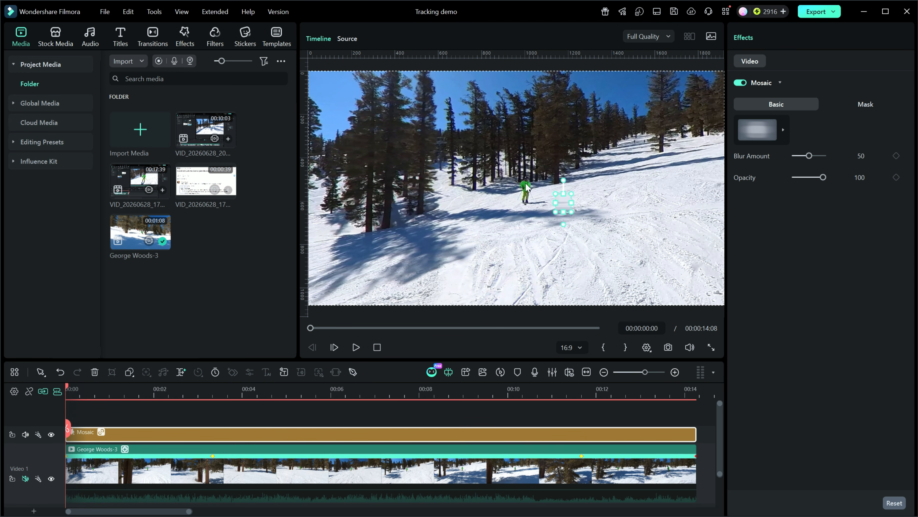
pyautogui.click(326, 449)
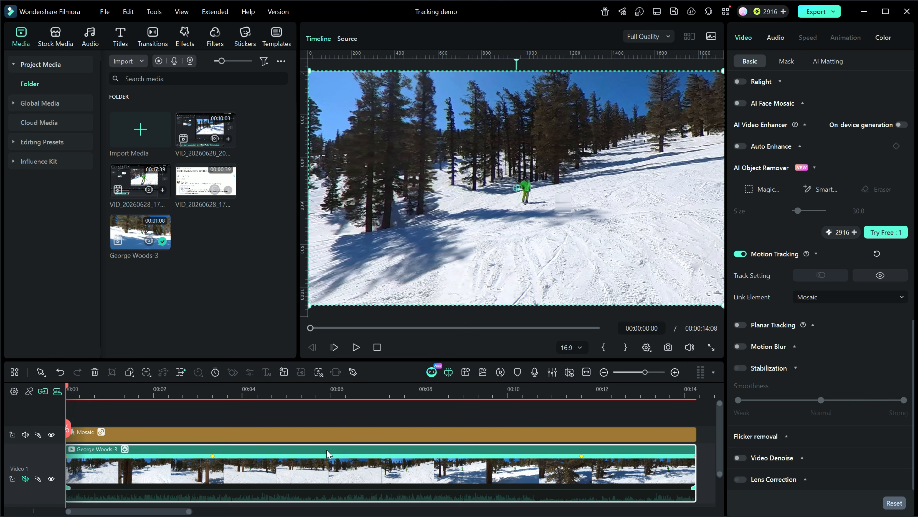
pyautogui.click(881, 275)
pyautogui.click(562, 203)
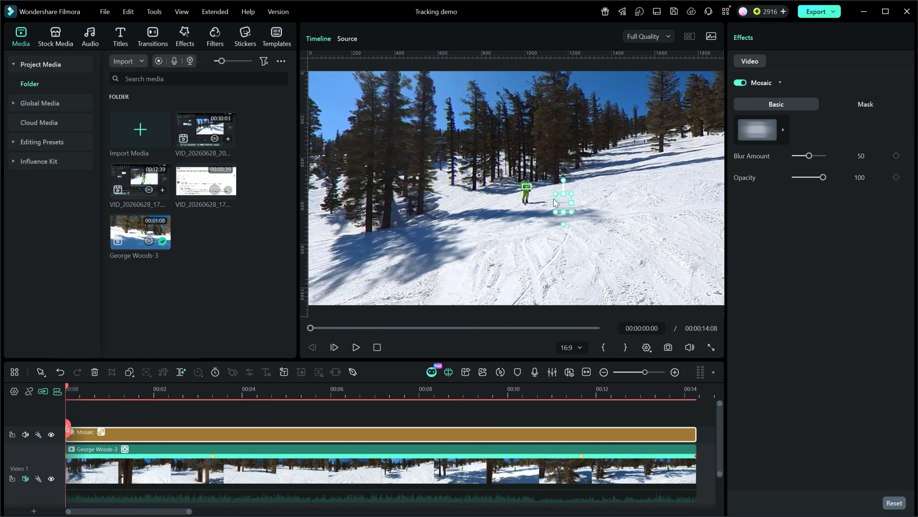
# Move the mosaic onto the skier at the clip start and play back the result
pyautogui.click(78, 390)
pyautogui.moveTo(78, 389); pyautogui.dragTo(127, 398)
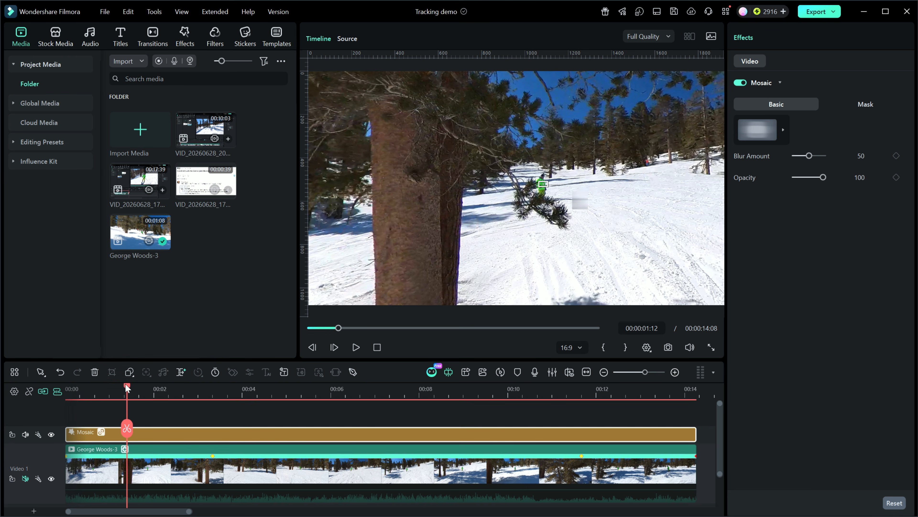
pyautogui.moveTo(126, 386); pyautogui.dragTo(62, 383)
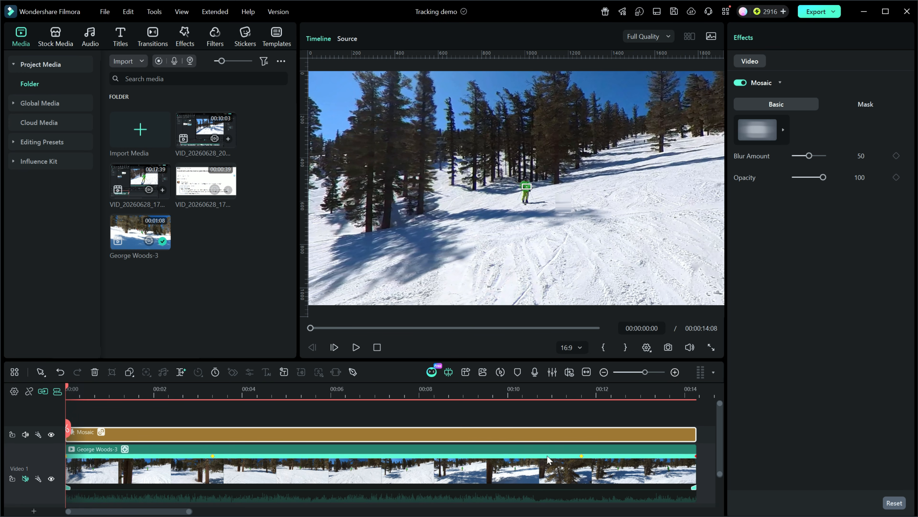
pyautogui.moveTo(562, 203); pyautogui.dragTo(526, 196)
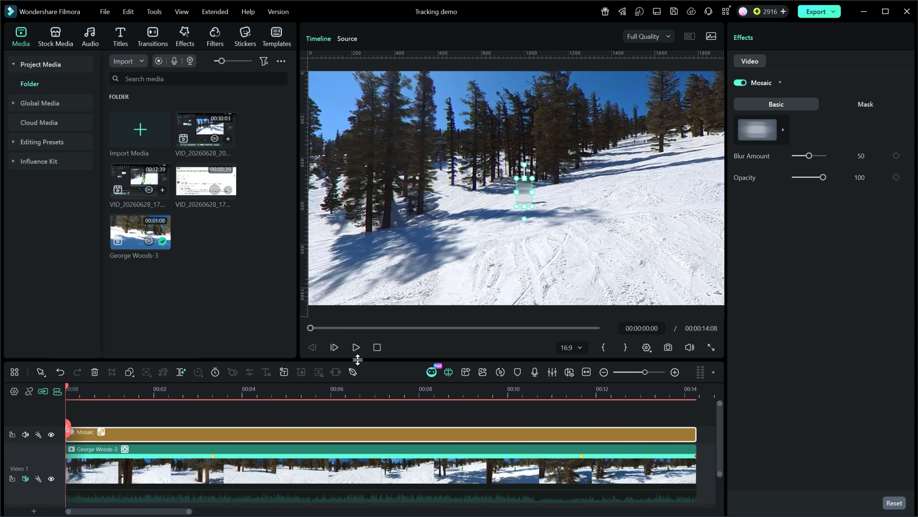
pyautogui.click(356, 347)
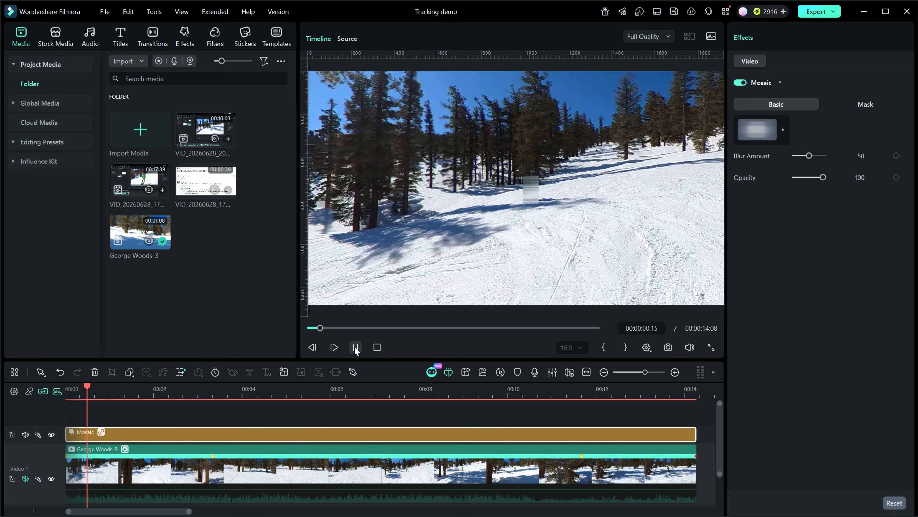